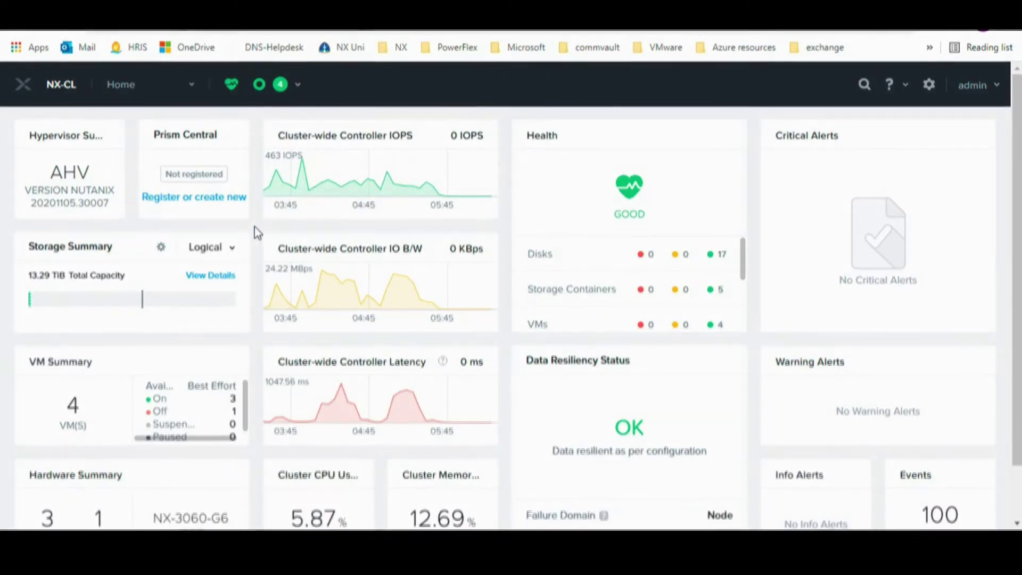
Open the Prism Central registration options from the Register or create new link
left_click(196, 204)
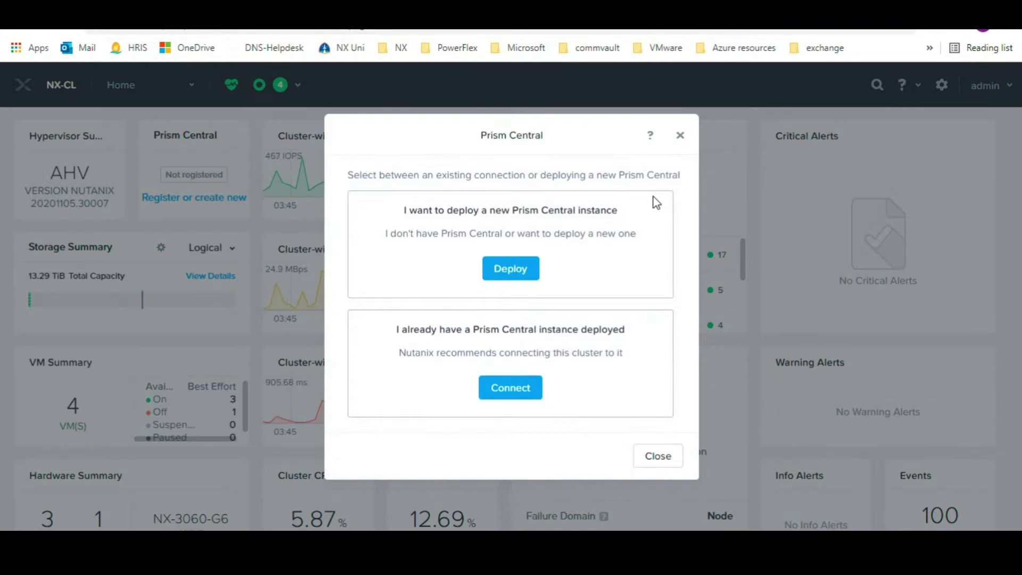
Choose to deploy a new Prism Central instance and install version pc.2021.9.0.4
left_click(519, 274)
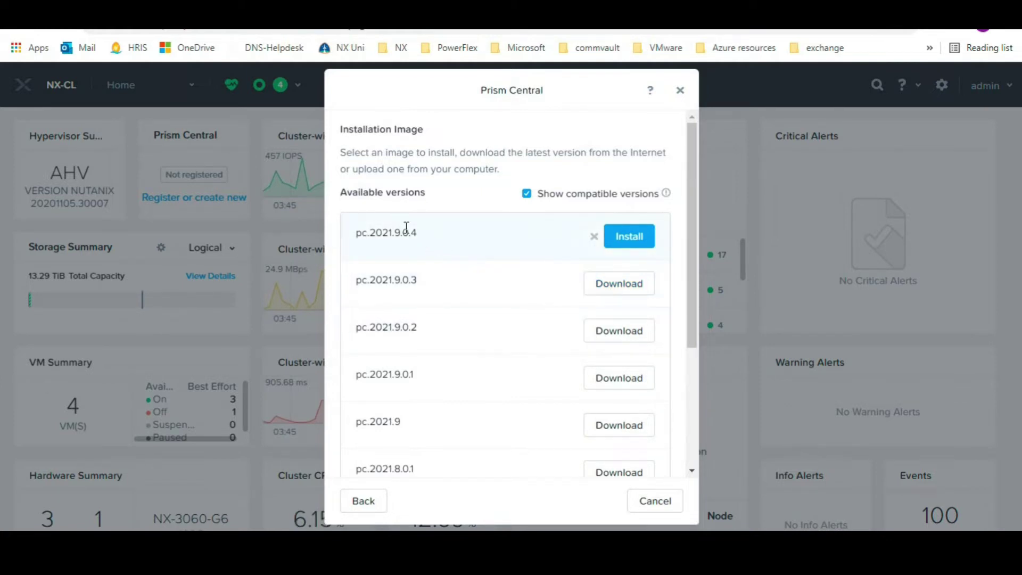
left_click_drag(357, 241, 426, 242)
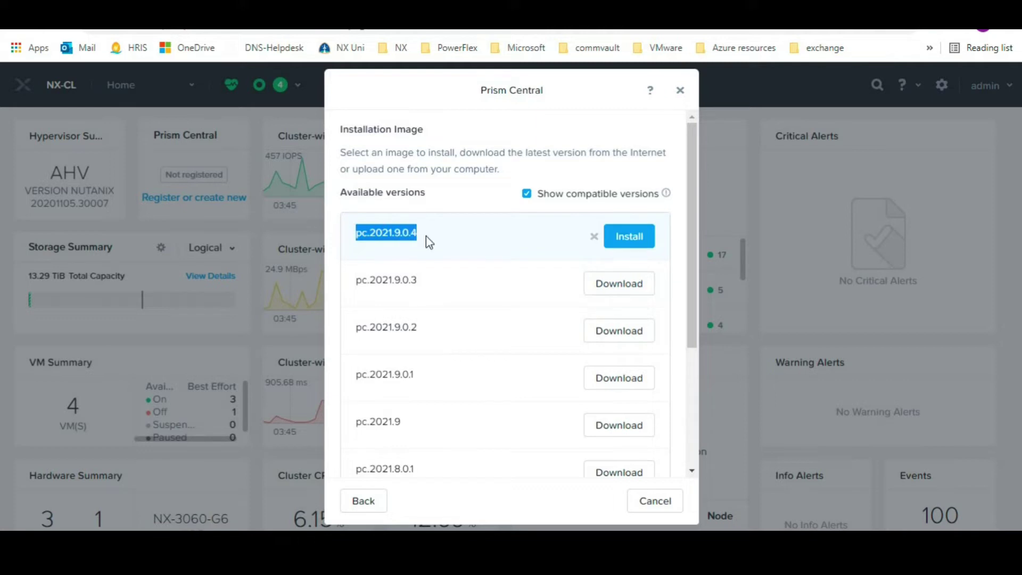
left_click(430, 244)
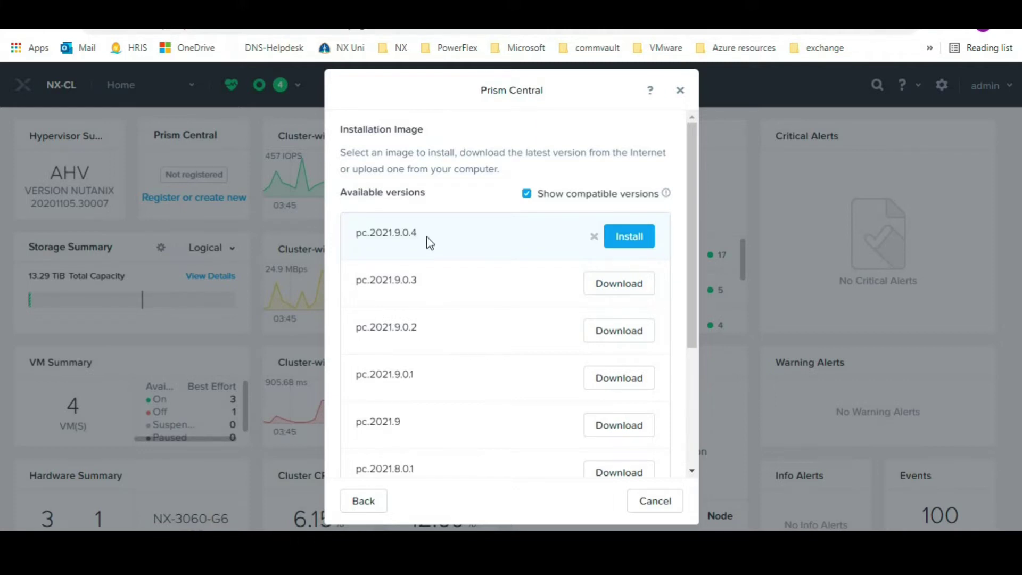
left_click(626, 241)
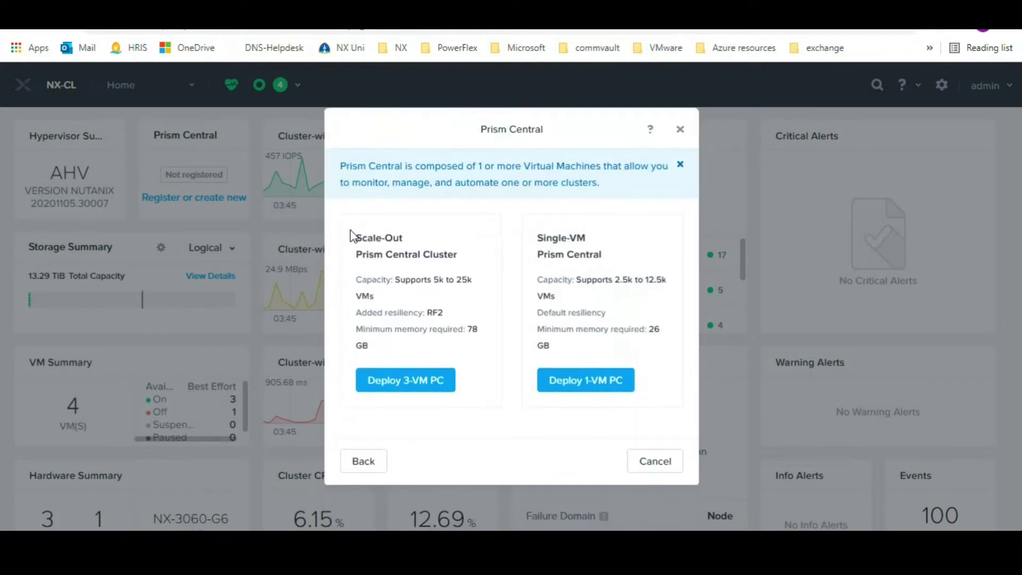
left_click_drag(350, 234, 472, 376)
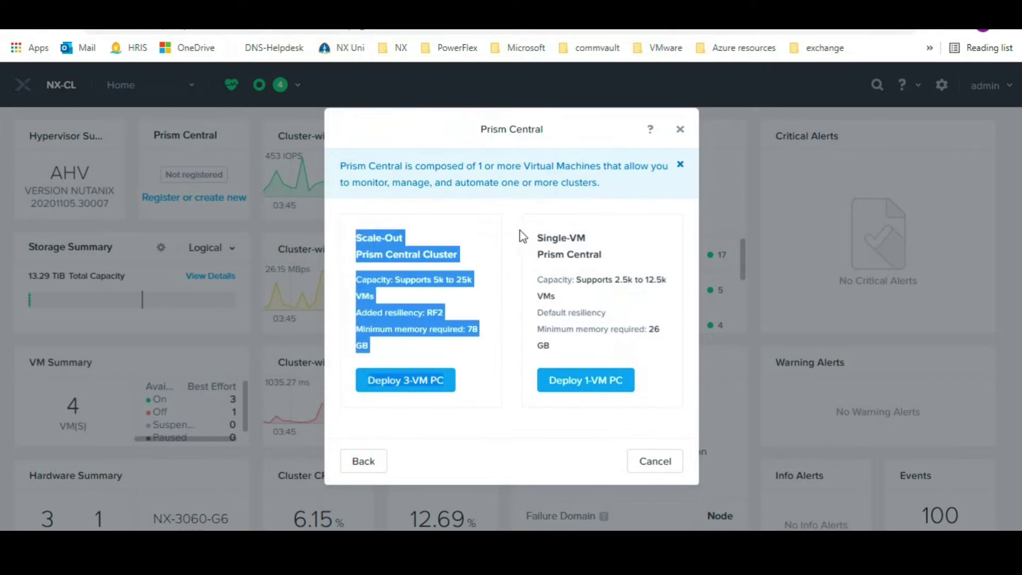
left_click(491, 236)
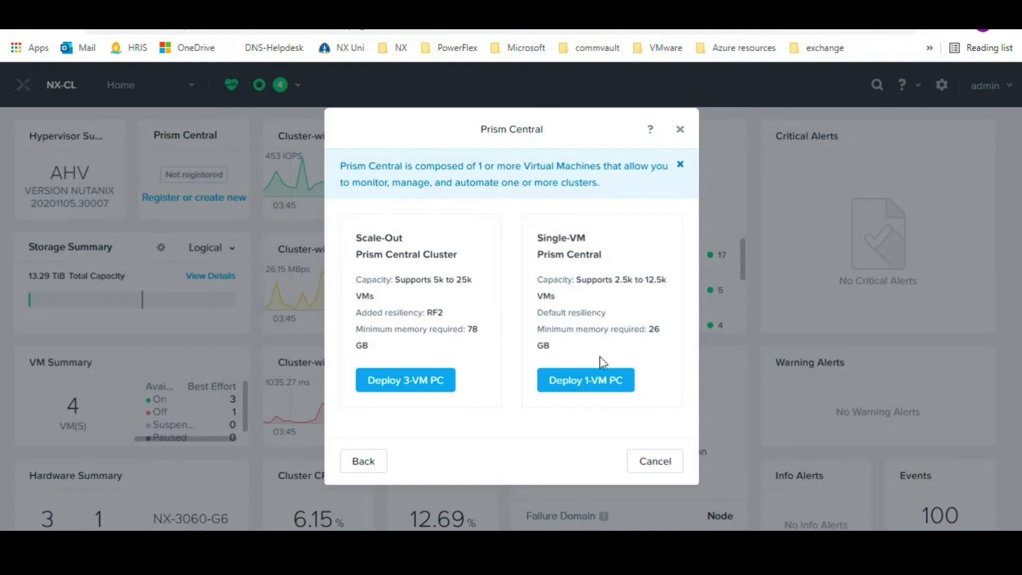
Pick the single-VM Prism Central deployment and name the VM 'DNS-Prism Central'
left_click(594, 383)
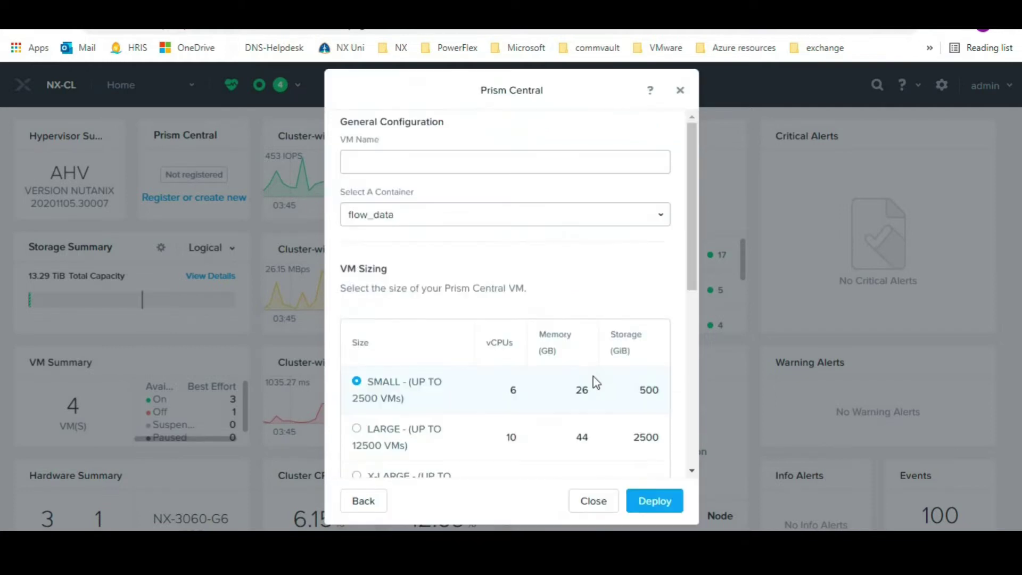
left_click(585, 165)
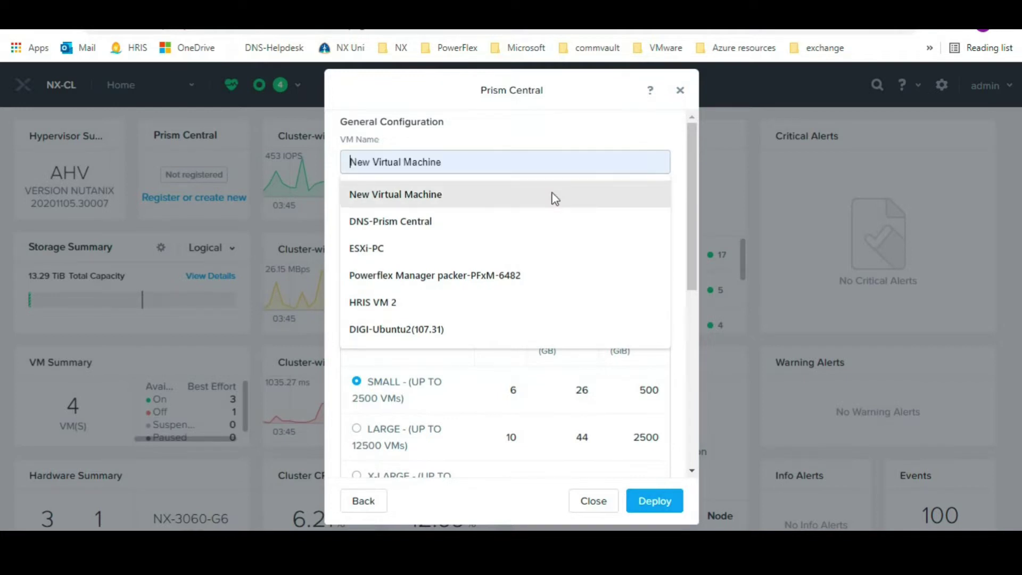
left_click(530, 224)
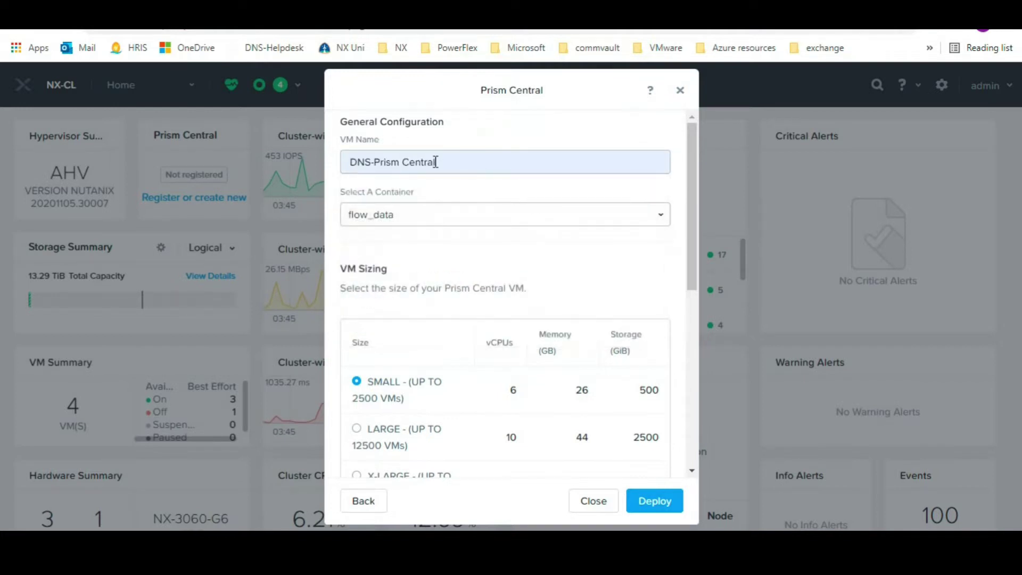
triple_click(452, 161)
left_click(461, 193)
left_click(476, 224)
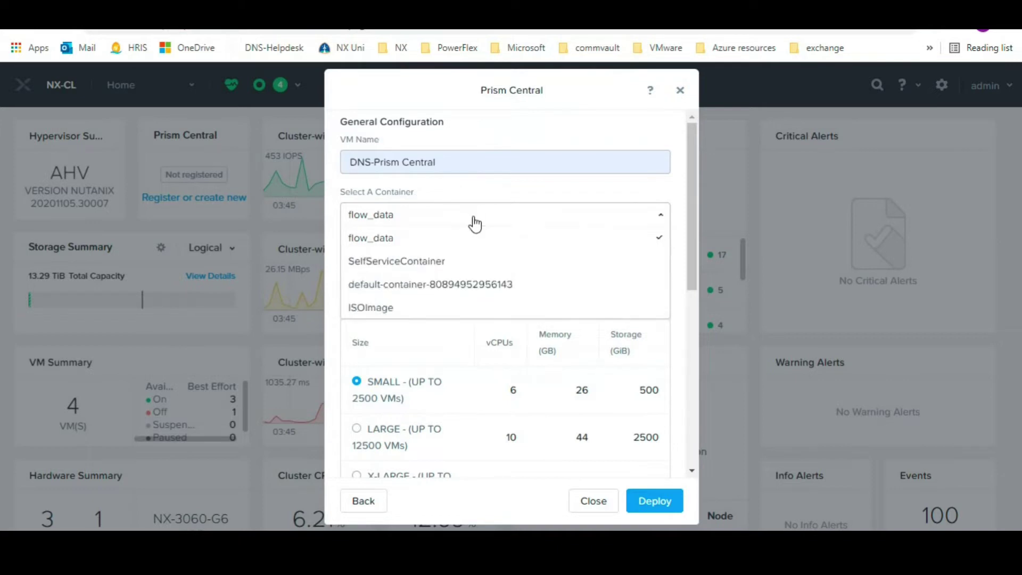
left_click(455, 283)
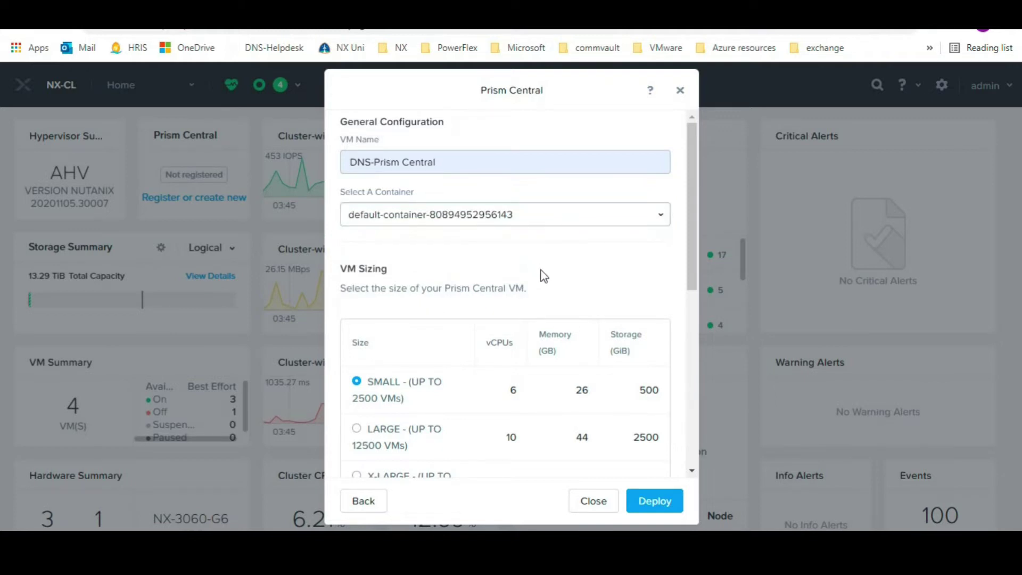
scroll(542, 276, "down", 2)
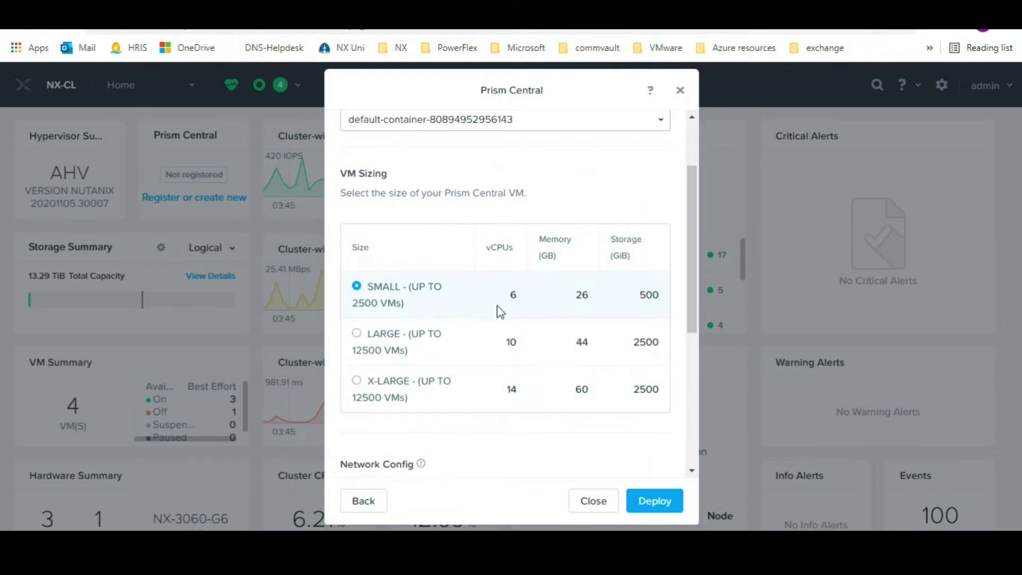
scroll(499, 432, "down", 1)
scroll(498, 432, "down", 3)
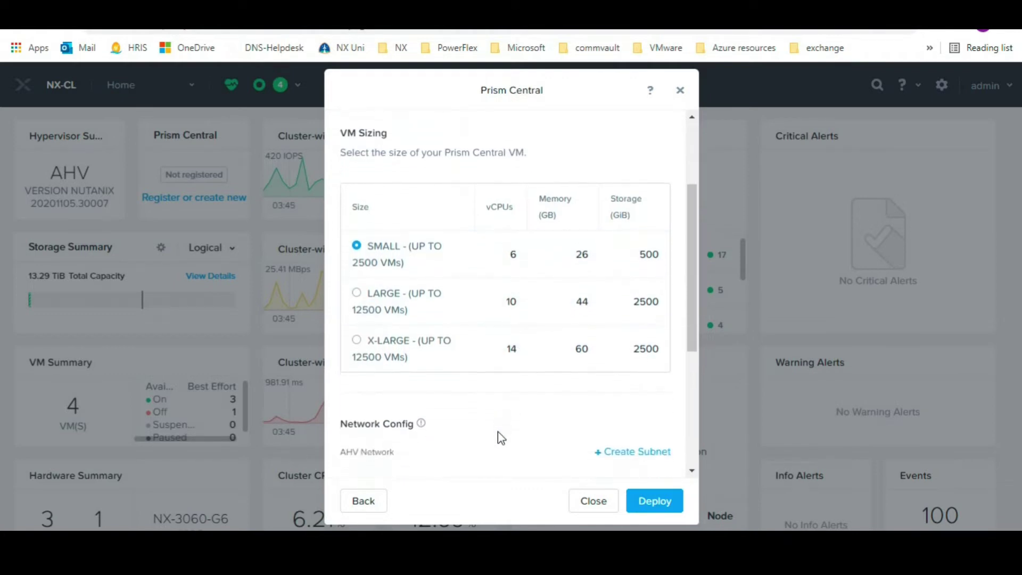
scroll(497, 431, "down", 4)
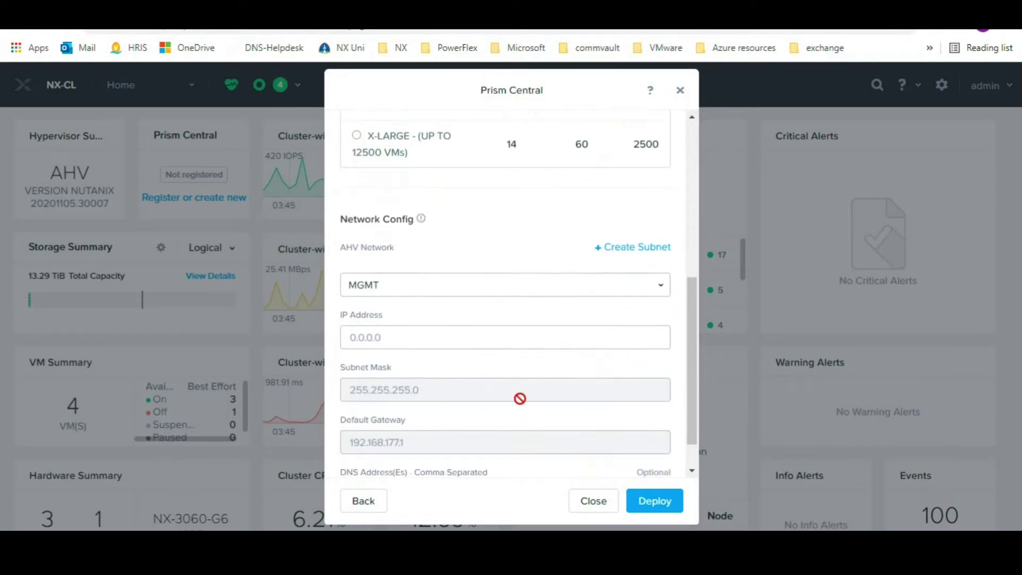
Put the VM on the MGMT0 AHV network with IP address 192.168.177.10
left_click(669, 292)
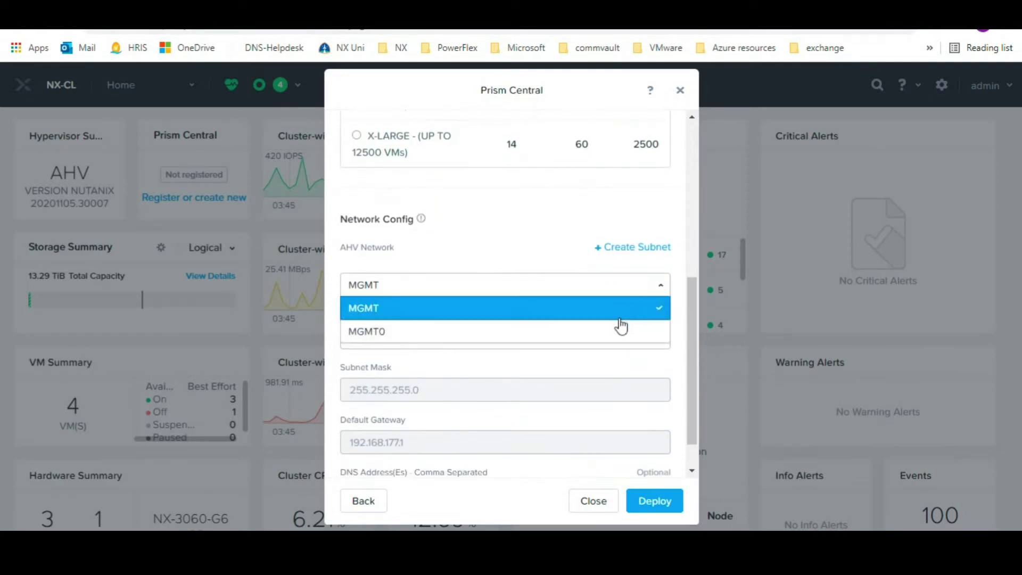
left_click(614, 332)
left_click(559, 343)
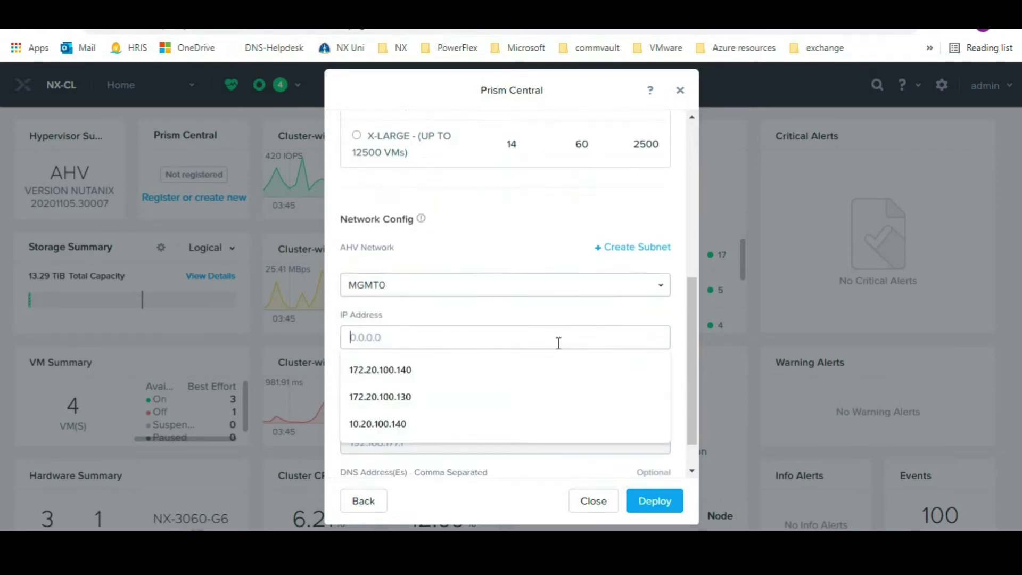
type("192")
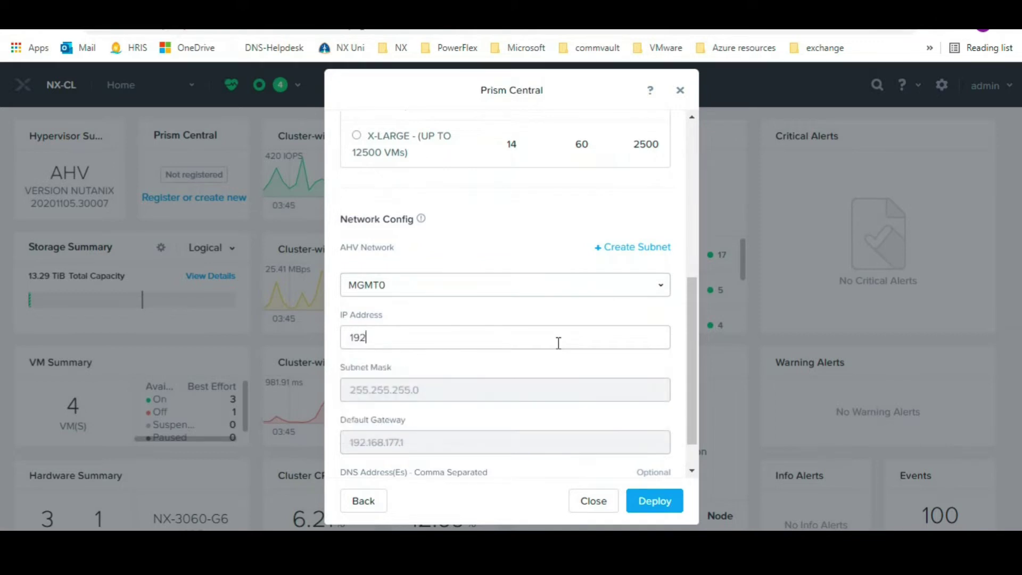
type(".168.177.10")
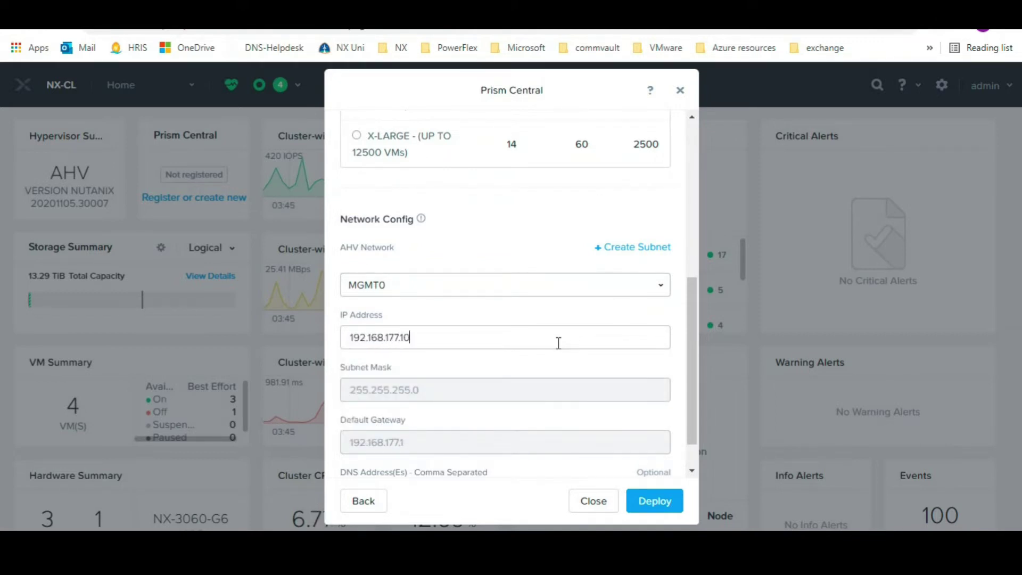
scroll(559, 343, "down", 1)
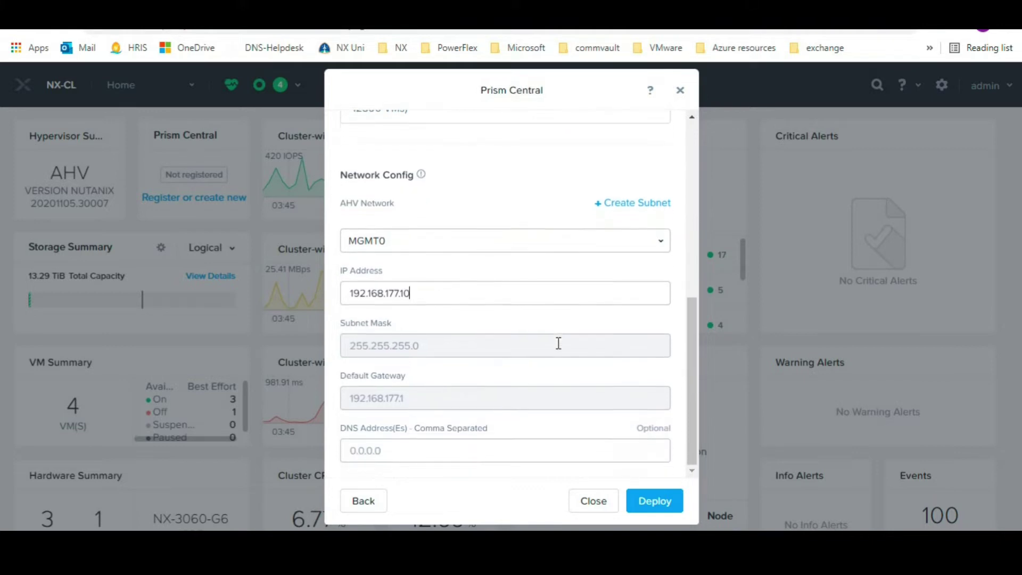
Set the Prism Central VM's DNS server address to 192.168.170.4
left_click(549, 445)
type("192.168.170.4")
scroll(574, 350, "up", 1)
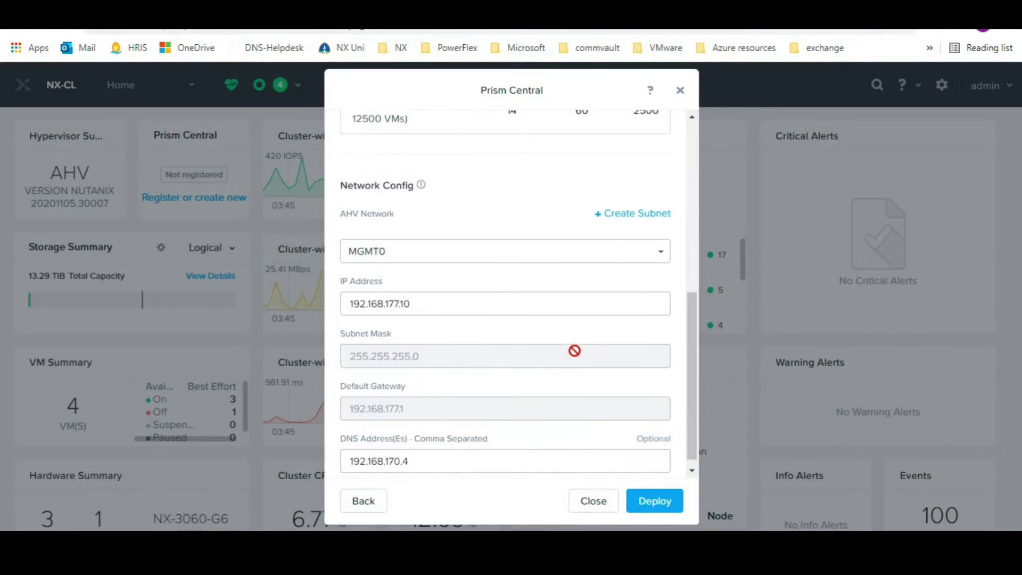
scroll(566, 341, "up", 4)
scroll(566, 341, "up", 4)
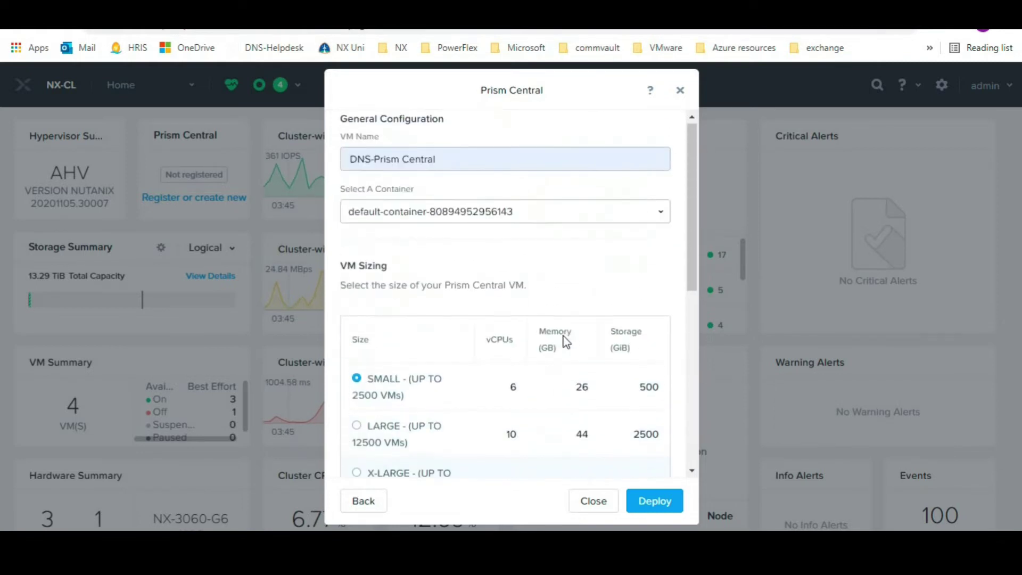
scroll(566, 341, "down", 5)
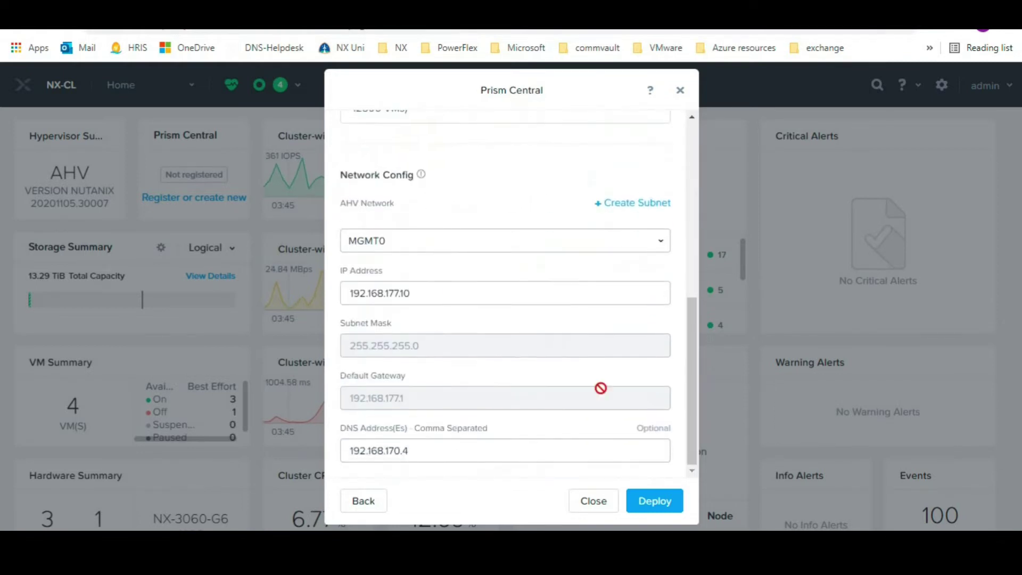
Deploy the Prism Central VM and confirm the dashboard widget reads Deploying
left_click(648, 508)
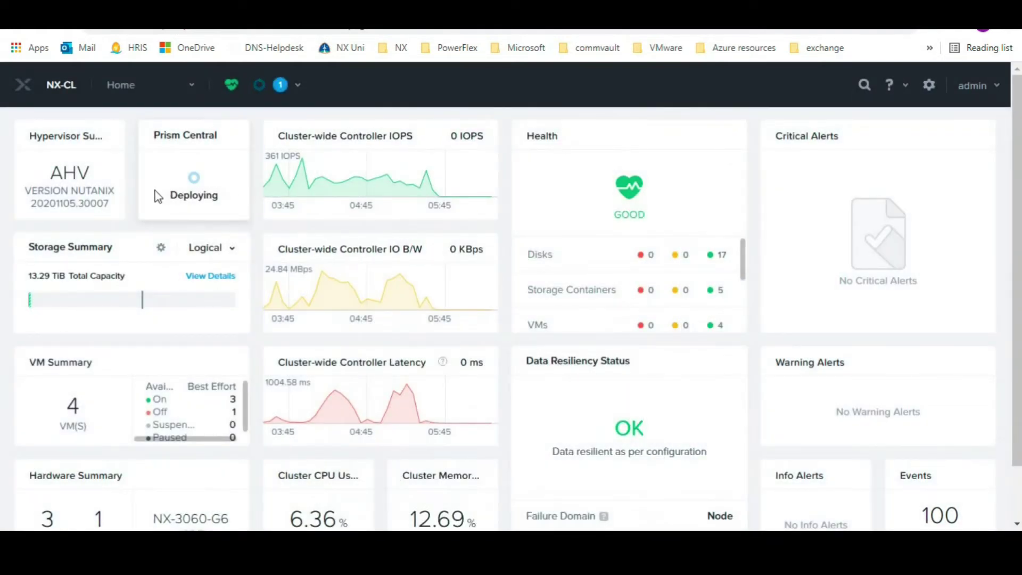
left_click_drag(158, 196, 237, 205)
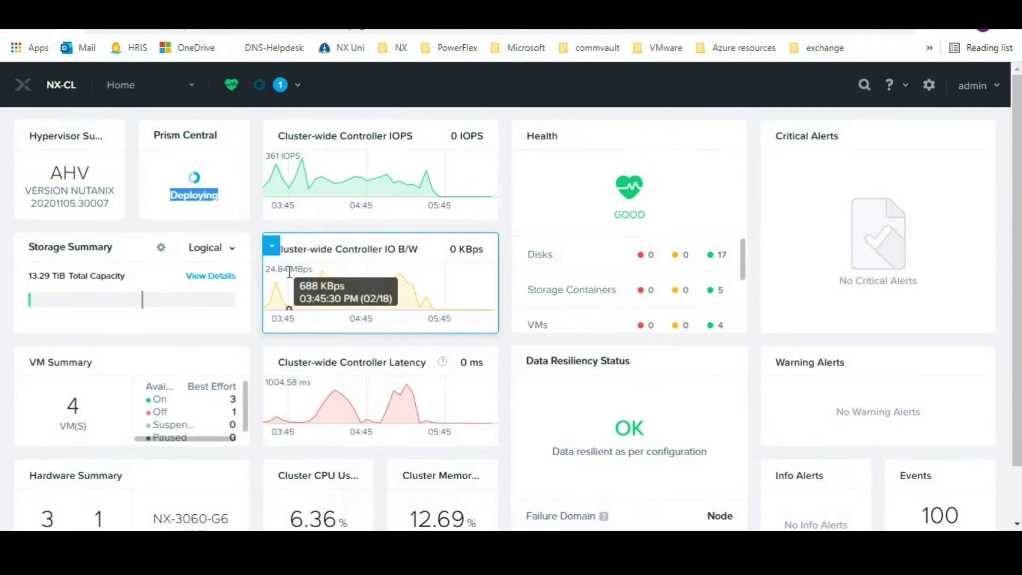
left_click(257, 229)
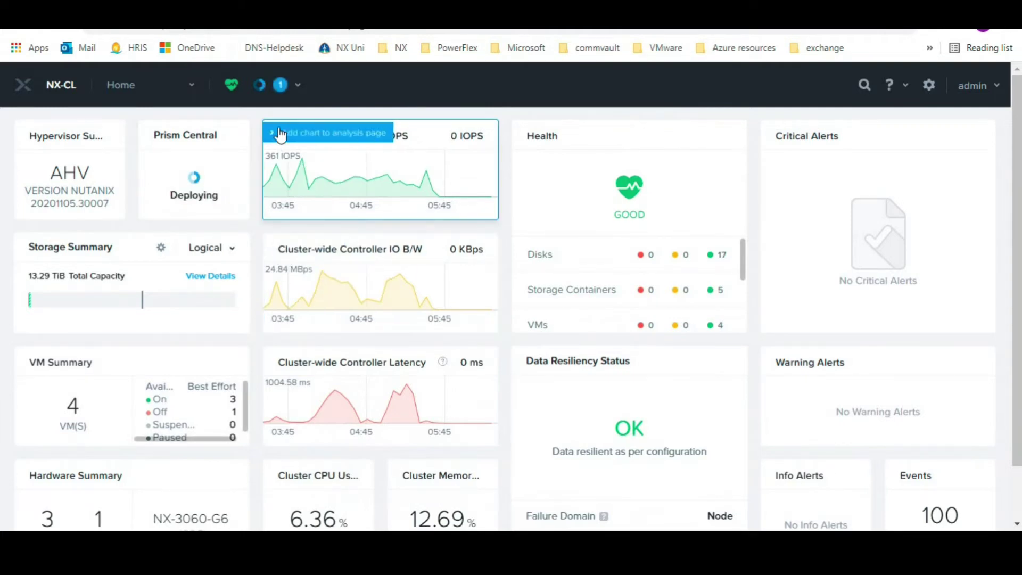
Track the Download and deploy Prism Central task and its subtasks until 100% Succeeded
left_click(280, 85)
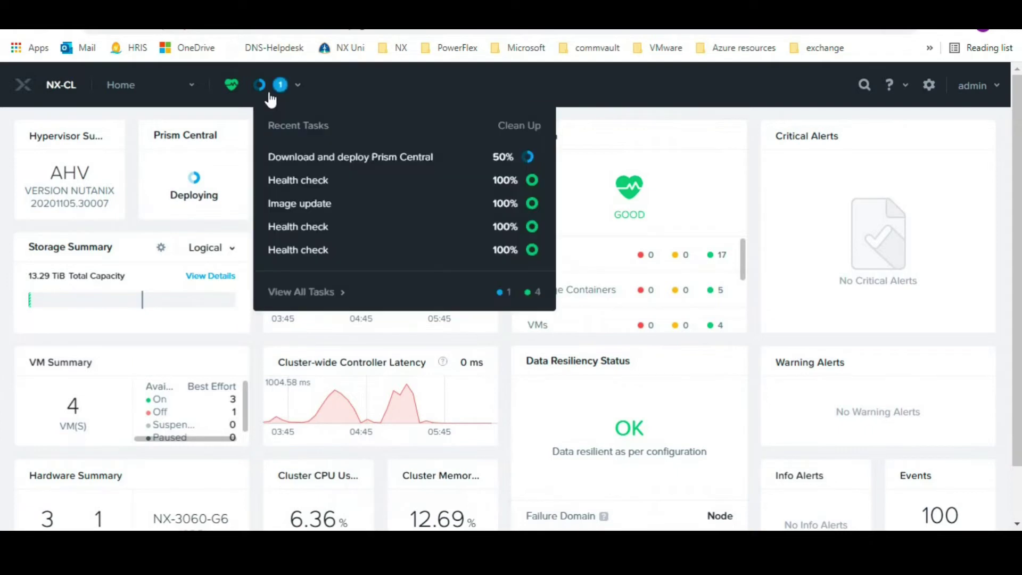
left_click(313, 292)
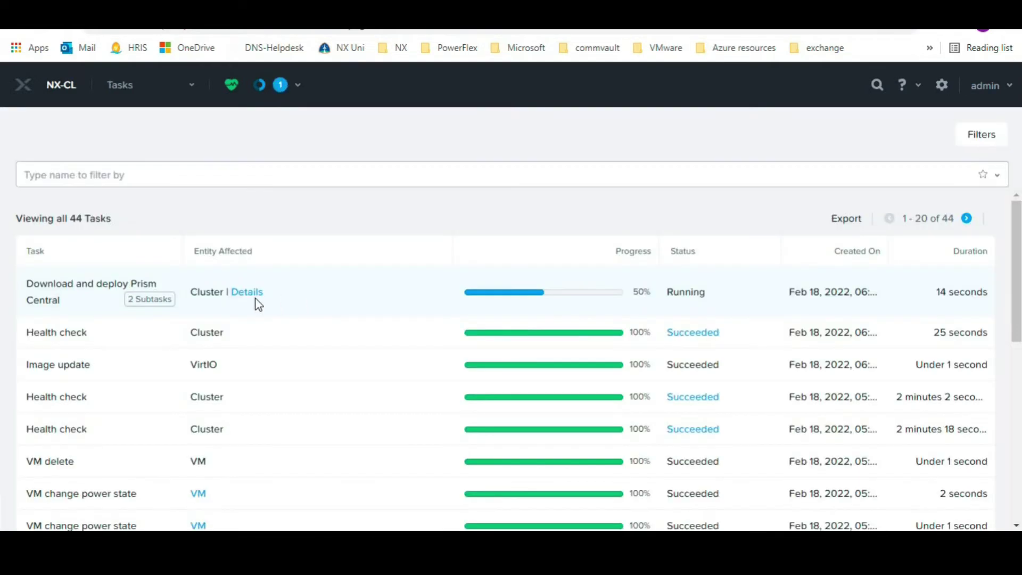
left_click(247, 293)
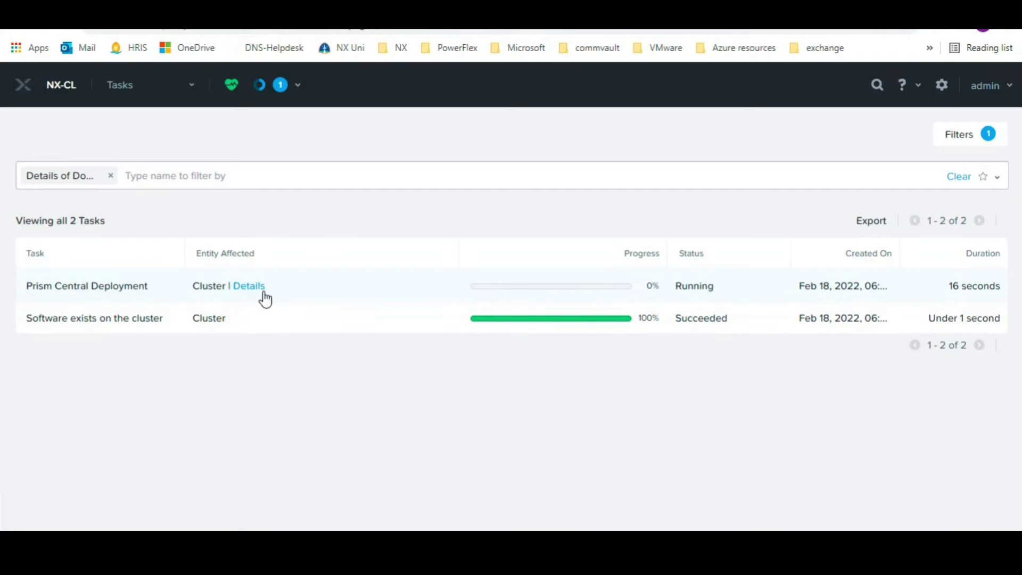
left_click(248, 287)
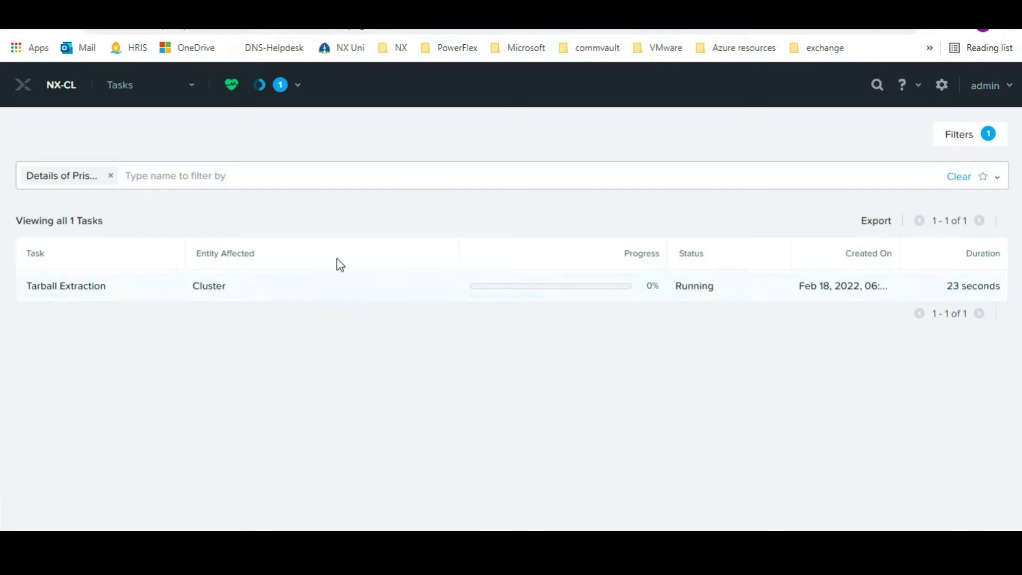
left_click(261, 87)
left_click(280, 290)
left_click(111, 175)
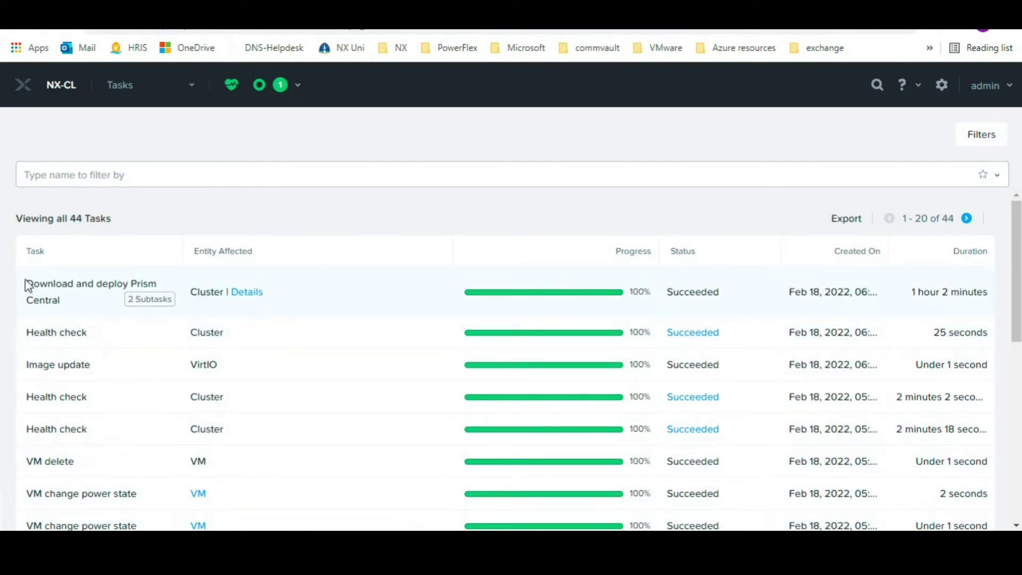
Switch to the VM table and read the running DNS-Prism Central VM's IP address
left_click_drag(25, 283, 289, 299)
left_click(289, 298)
left_click(140, 99)
left_click(114, 169)
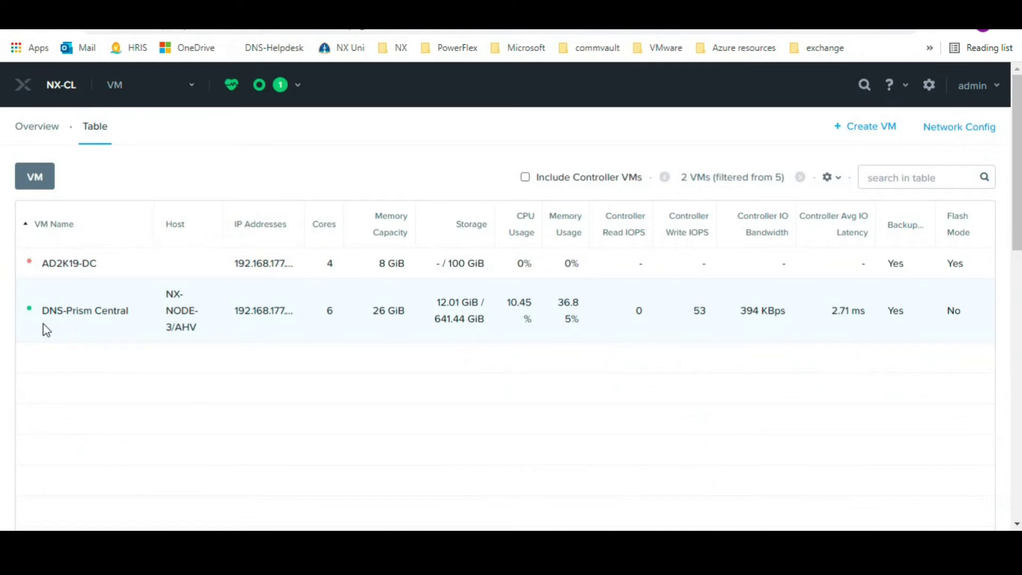
mouse_move(244, 297)
key("F5")
type("htt")
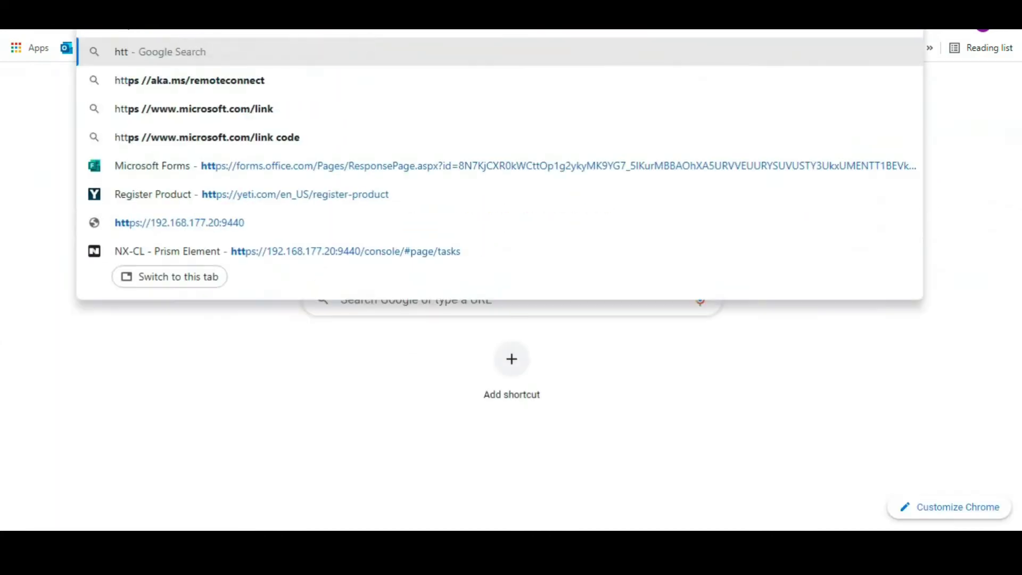
type("ps://")
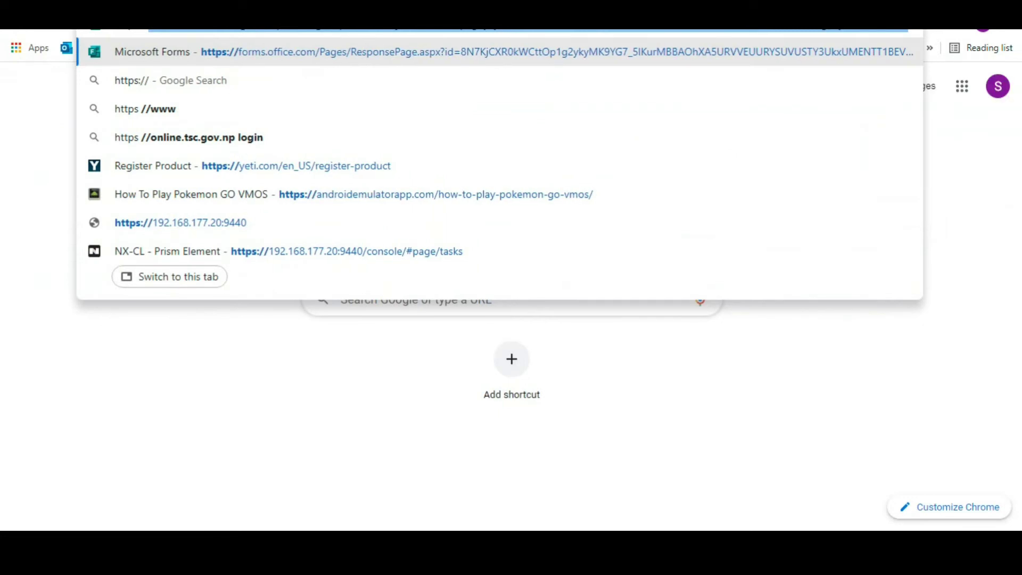
type("192.1")
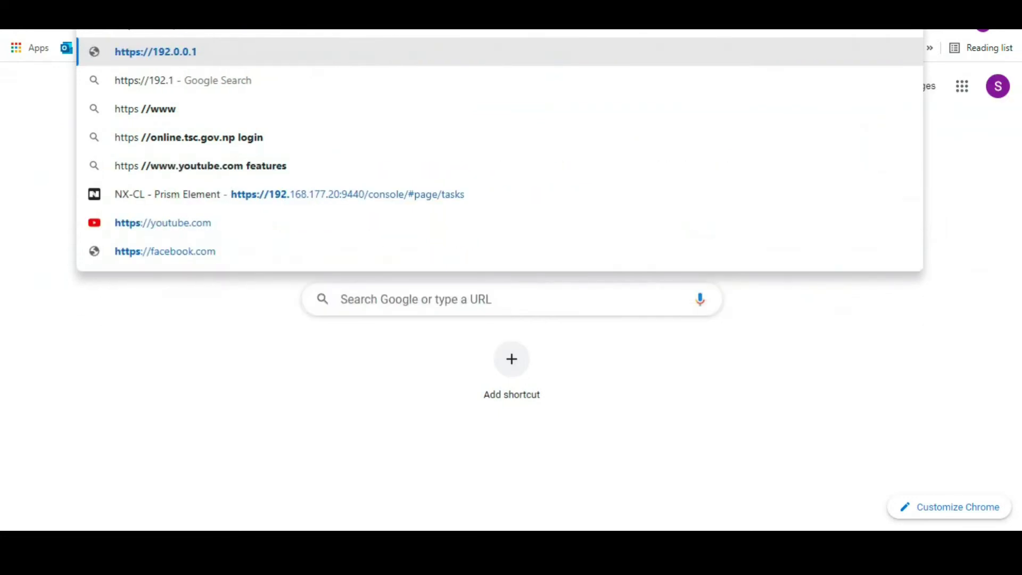
type("68.177")
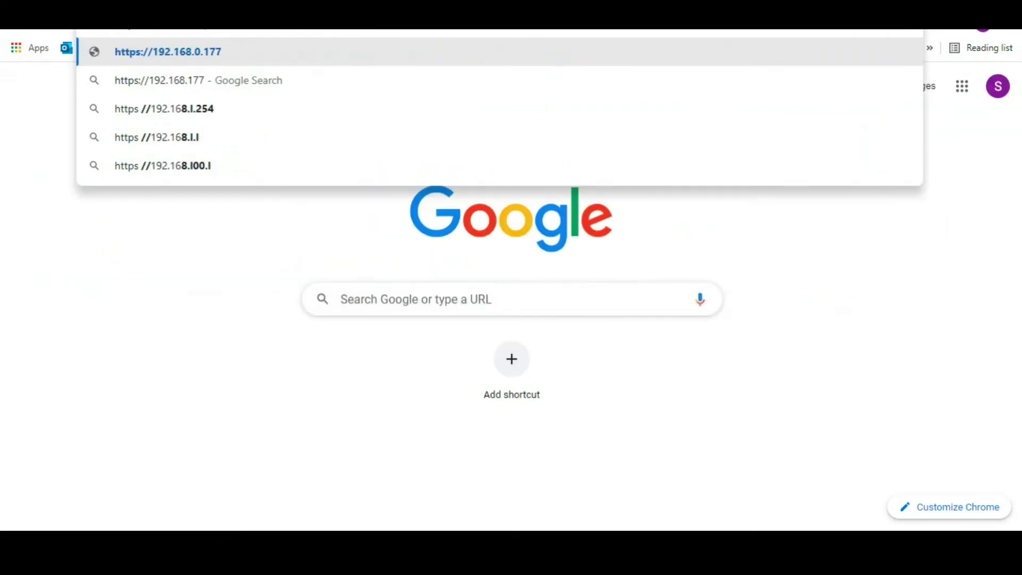
type(".10:")
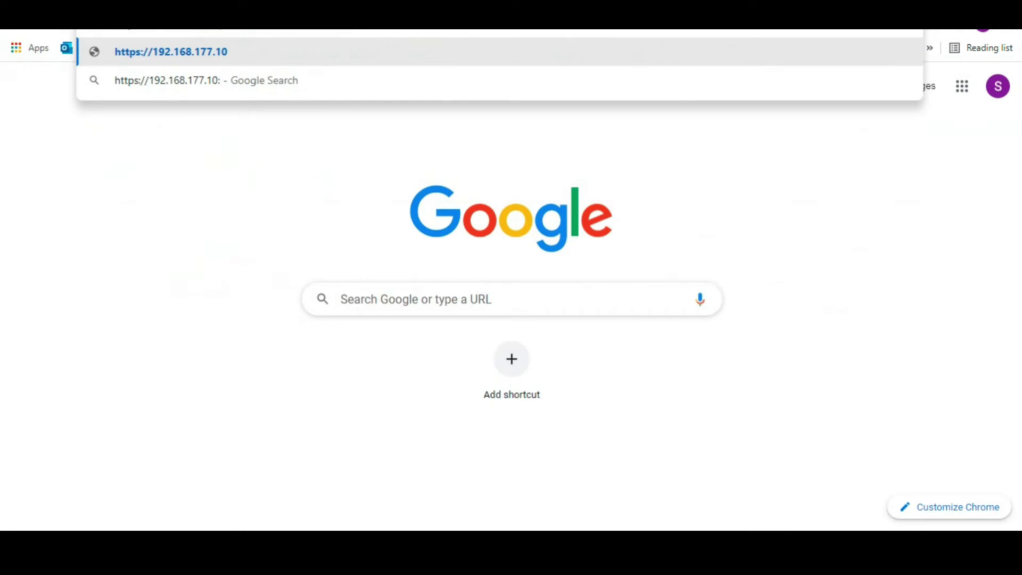
type("9440")
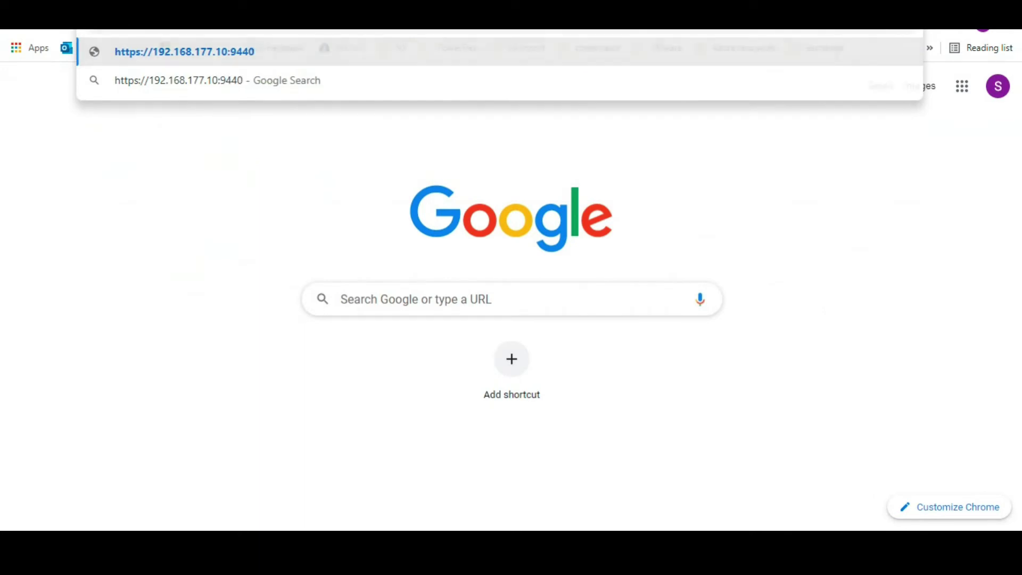
key("Return")
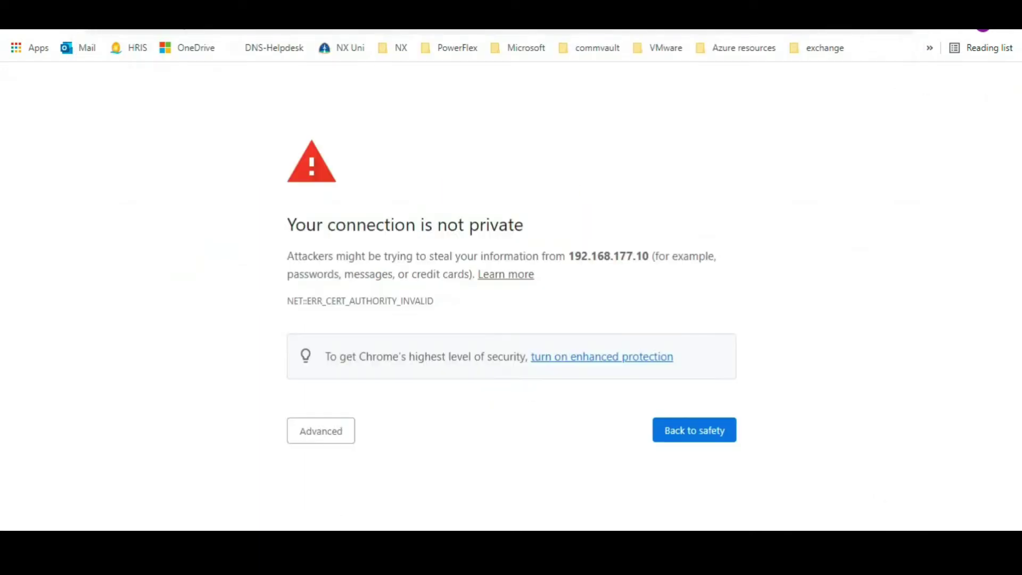
left_click(305, 424)
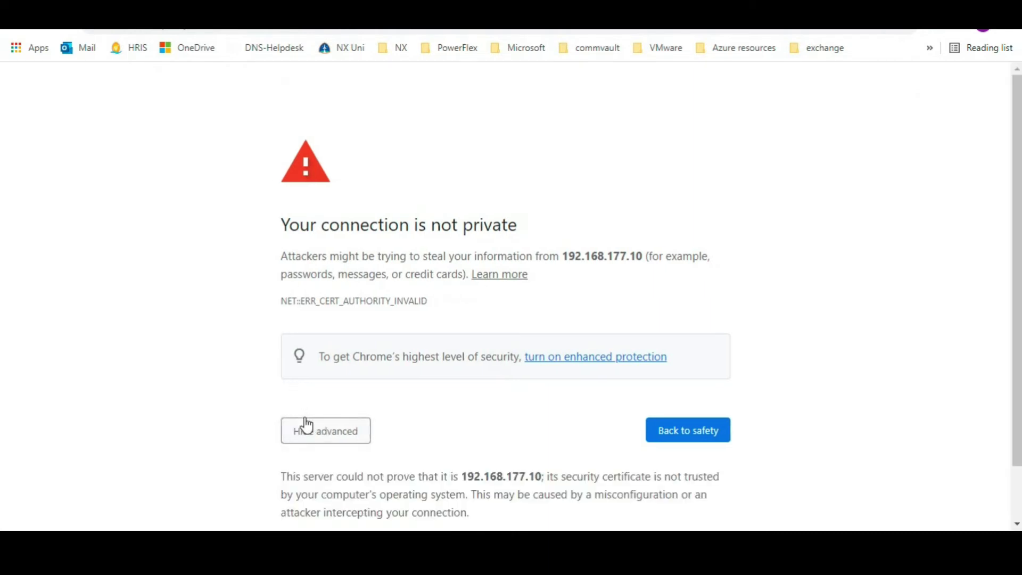
scroll(320, 458, "down", 2)
left_click(322, 485)
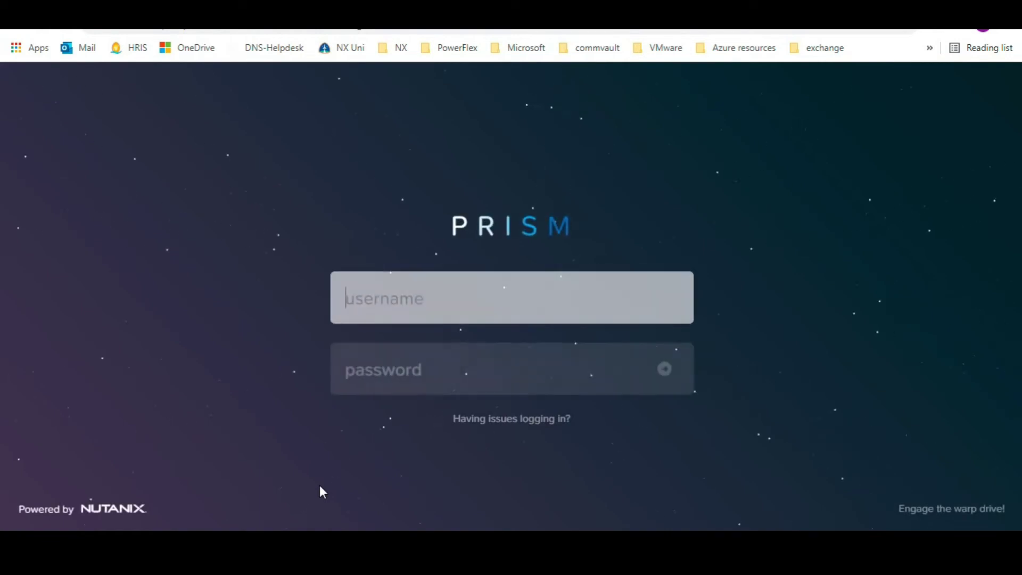
Sign in as admin, retrying with the default password after the first attempt fails
key("Tab")
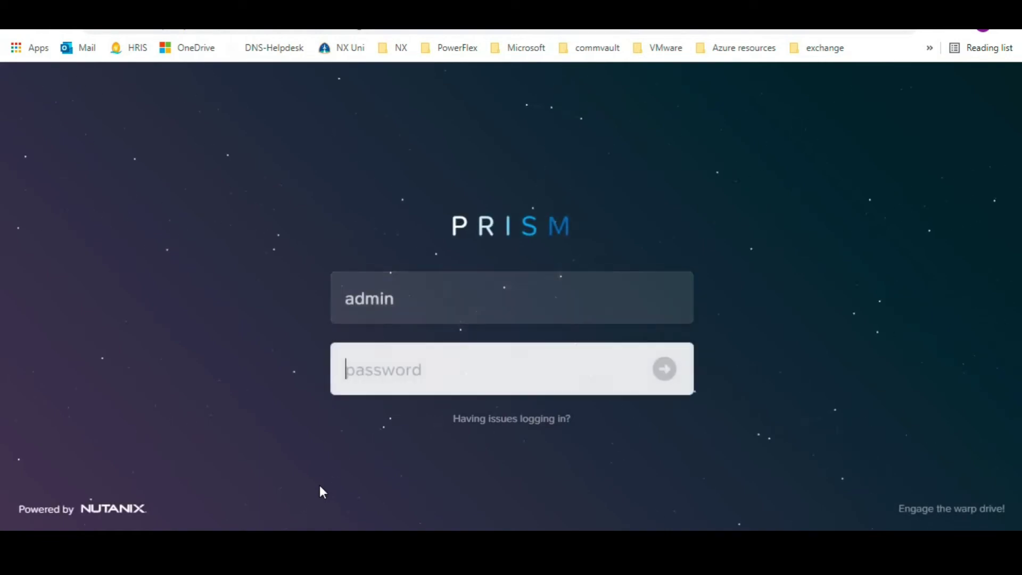
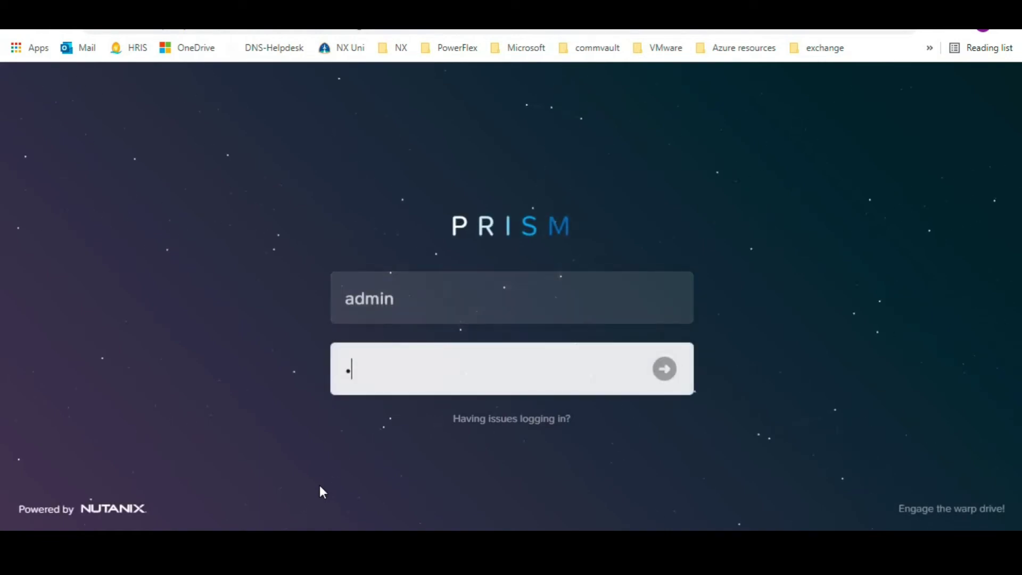
key("Return")
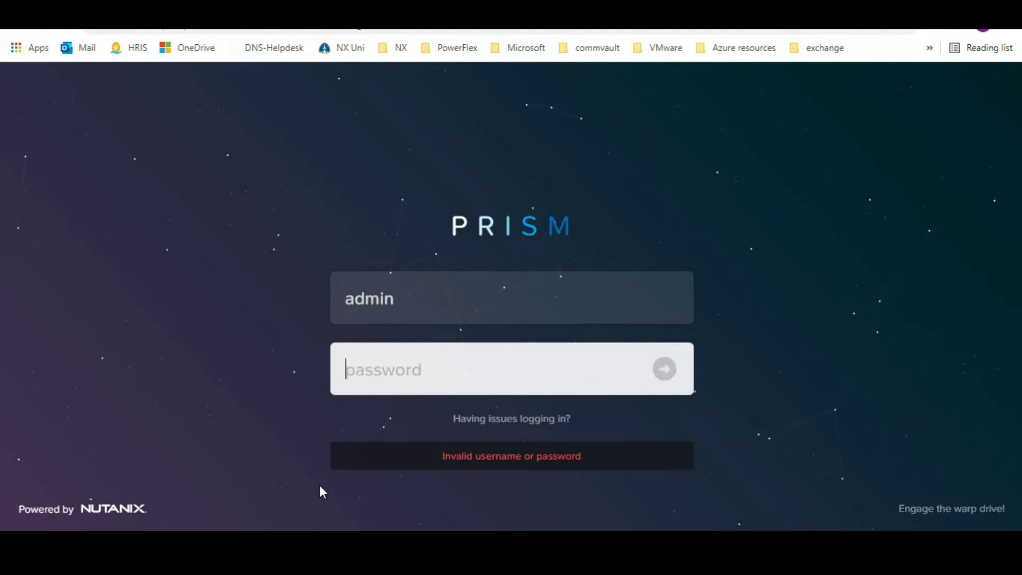
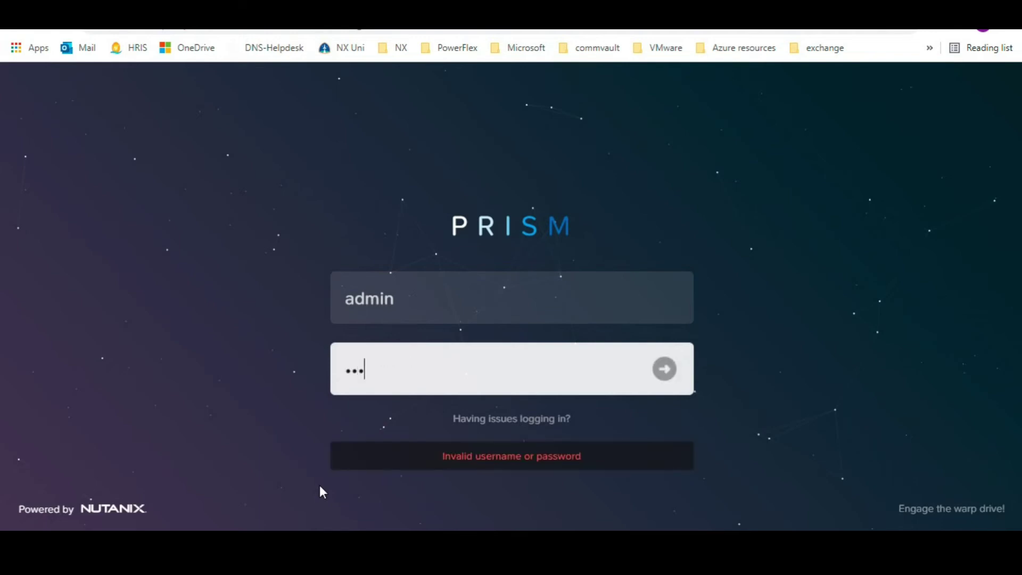
key("Return")
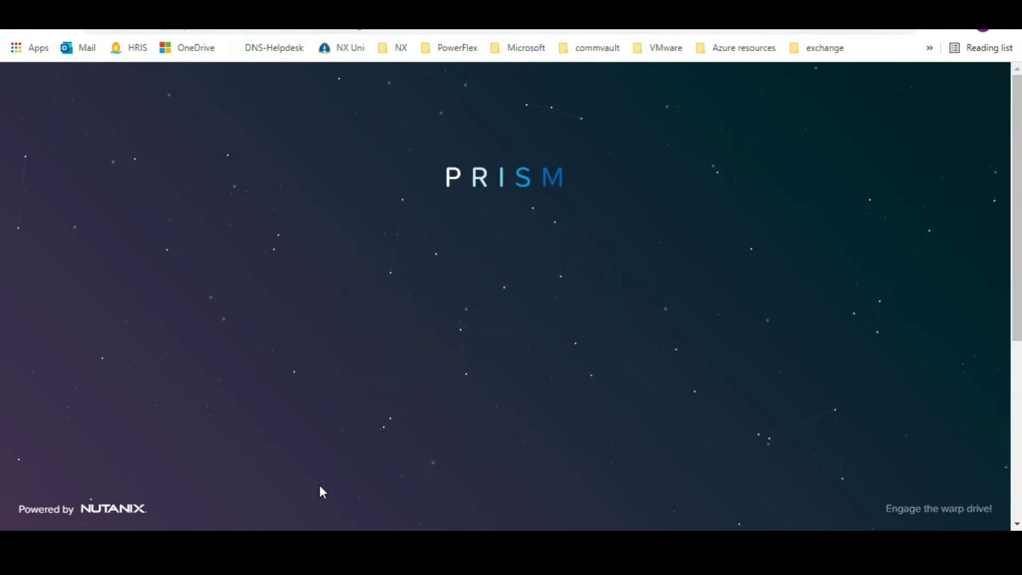
Enter and confirm a new cluster admin password, then submit it
scroll(327, 309, "down", 1)
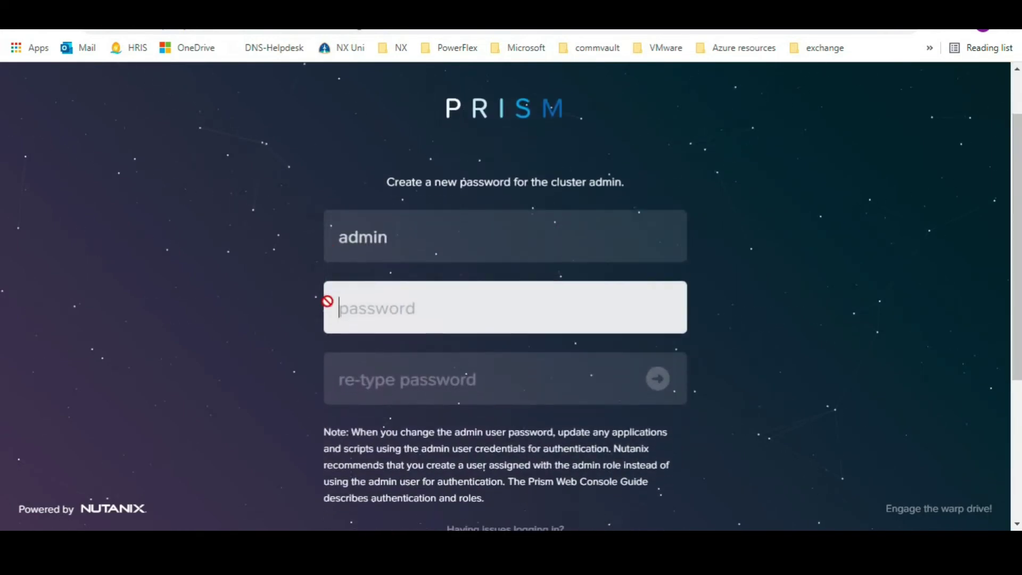
type("******")
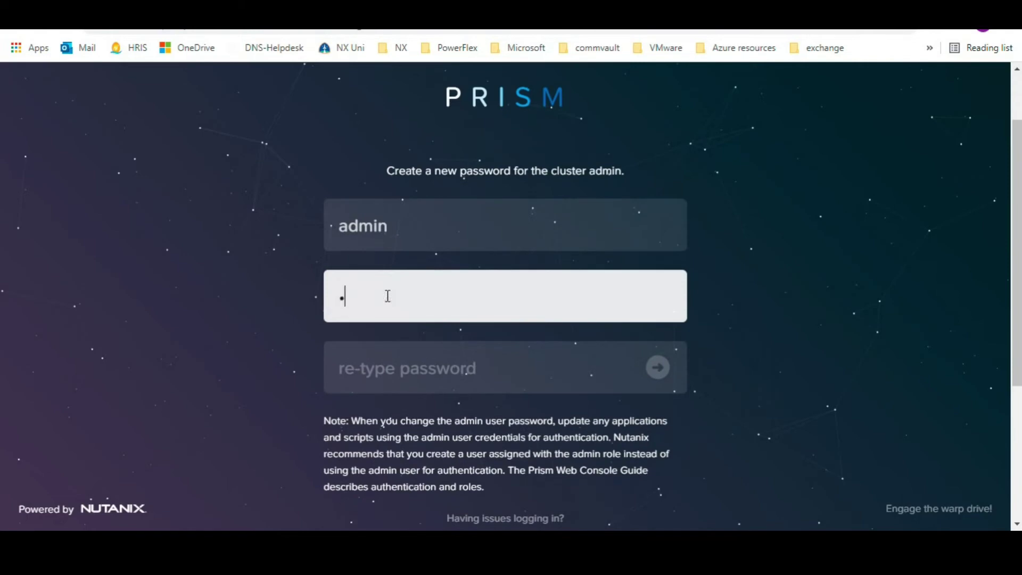
type("*****")
key("Tab")
type("****")
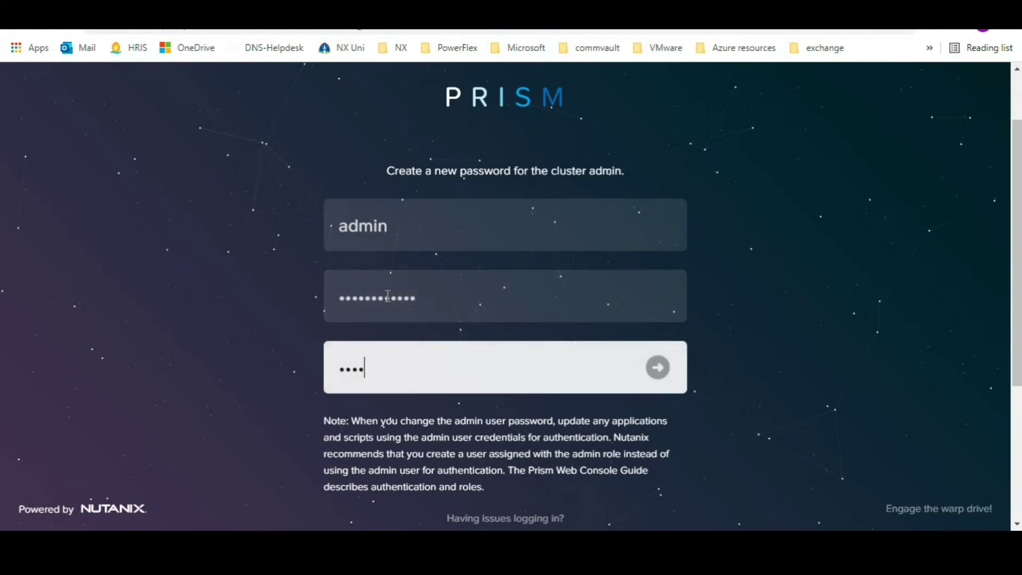
type("********")
scroll(387, 295, "down", 4)
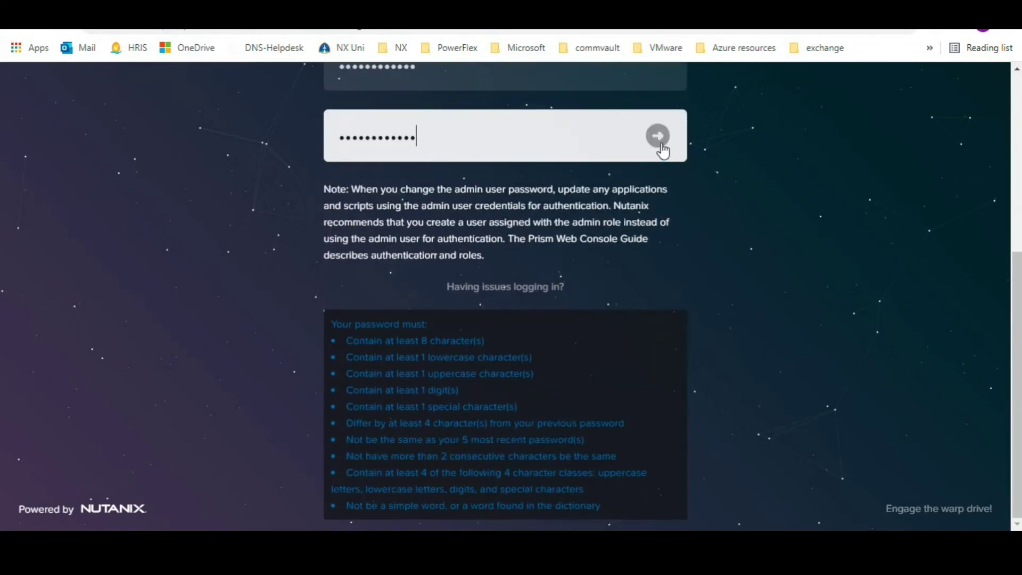
left_click(660, 139)
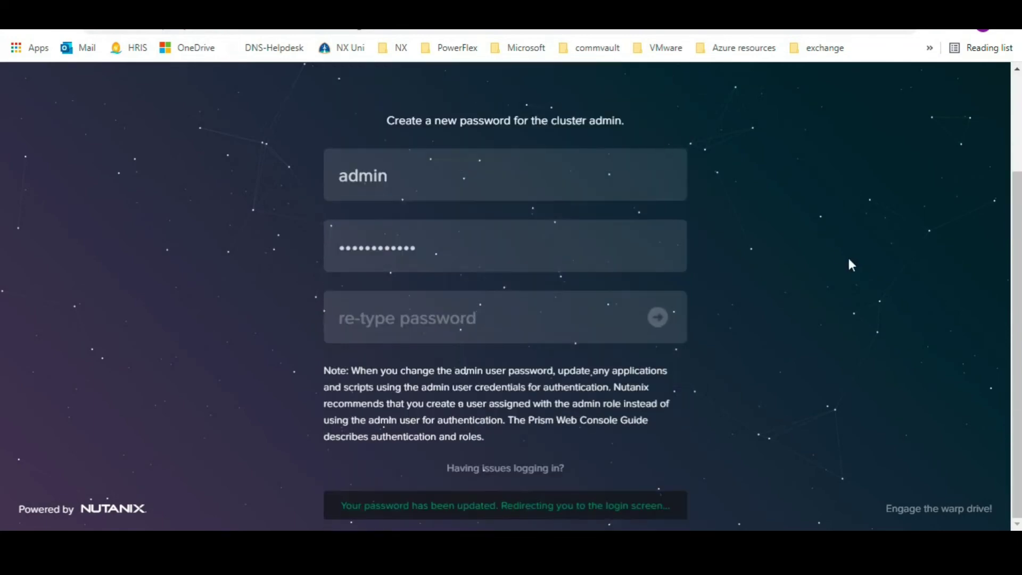